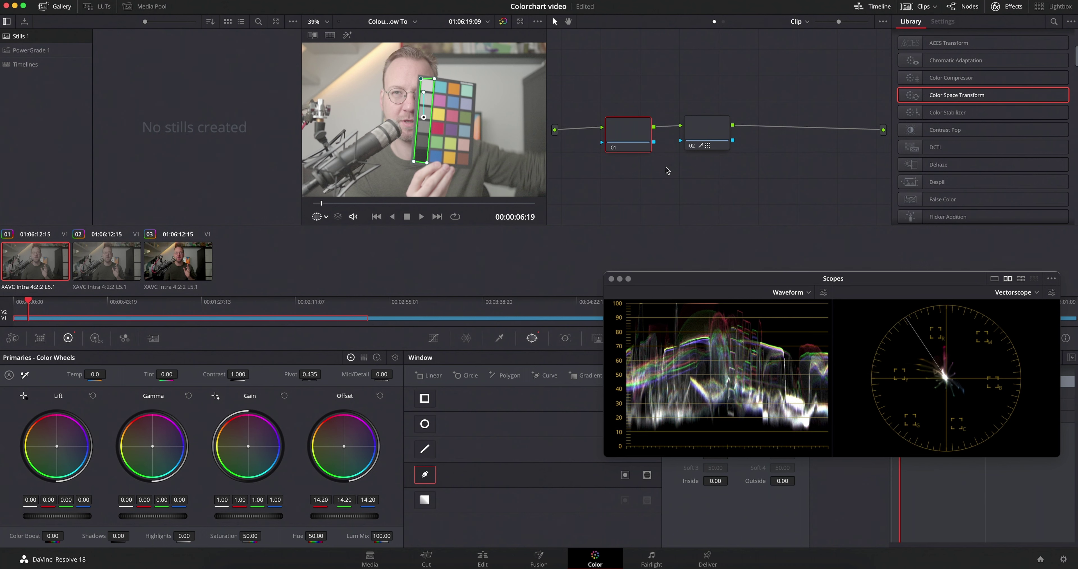
Link node 01's key output to node 02 and set node 01's master Gain to 1.07 and Lift to -0.06.
{"action": "left_click_drag", "start_coordinate": [653, 142], "coordinate": [681, 141]}
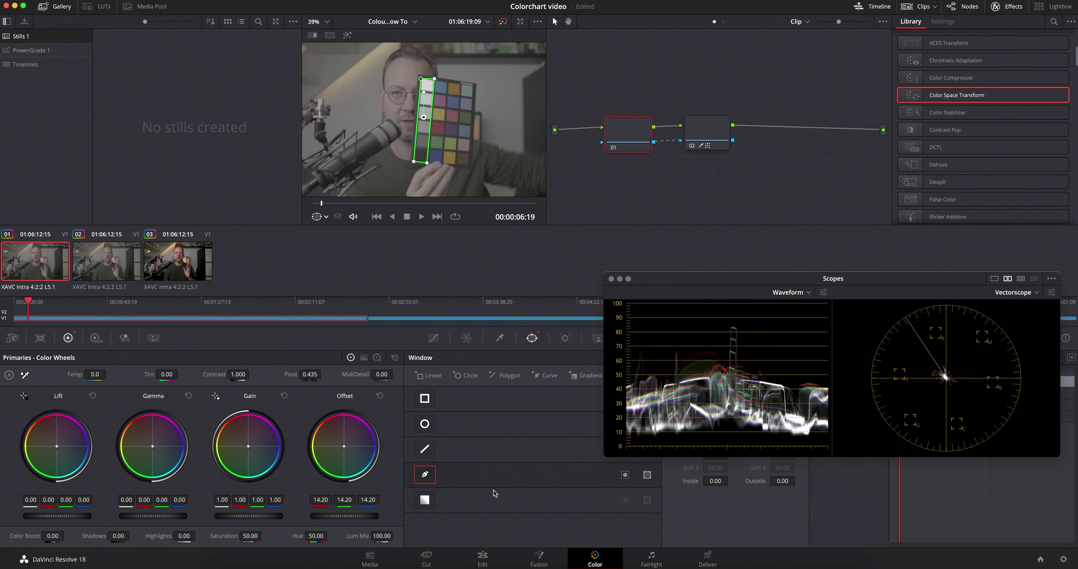
{"action": "left_click_drag", "start_coordinate": [248, 519], "coordinate": [286, 514]}
{"action": "left_click_drag", "start_coordinate": [60, 517], "coordinate": [11, 519]}
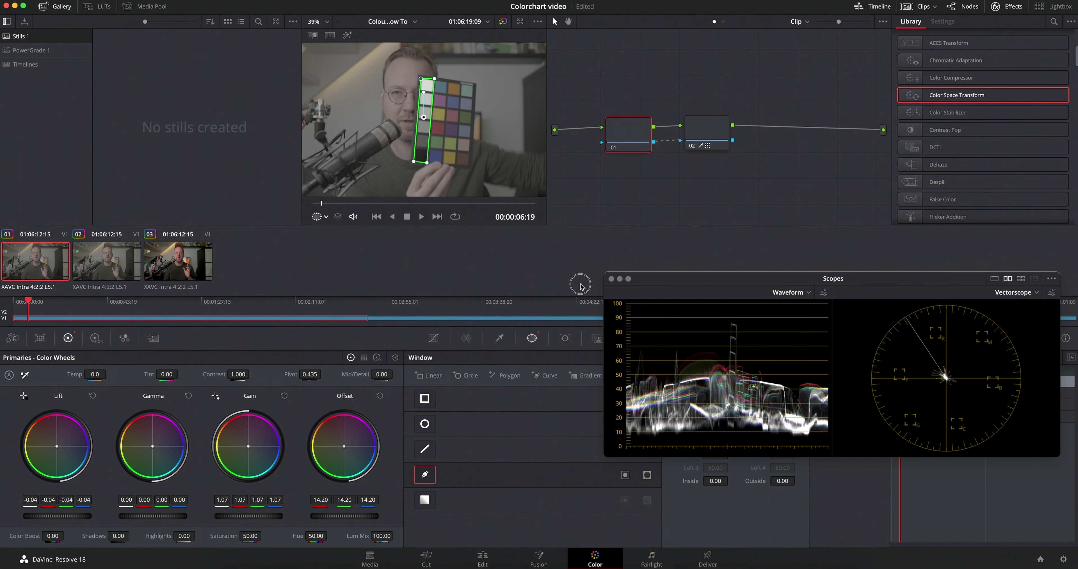
{"action": "left_click_drag", "start_coordinate": [565, 293], "coordinate": [546, 293]}
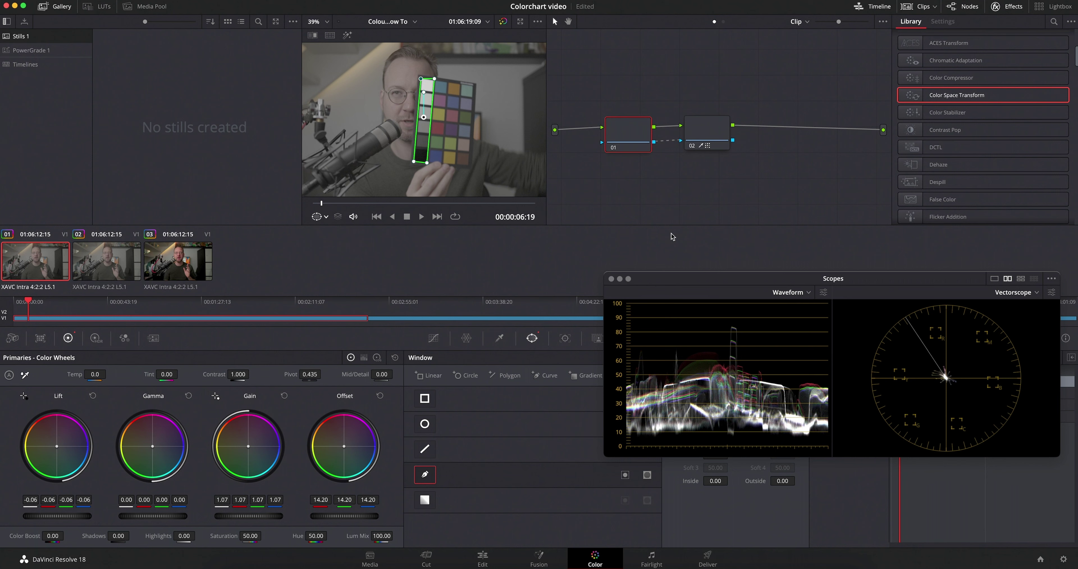
Remove the key link between nodes 01 and 02 and highlight only the windowed gray strip, keeping the scopes clear of the window controls.
{"action": "left_click_drag", "start_coordinate": [682, 147], "coordinate": [668, 157]}
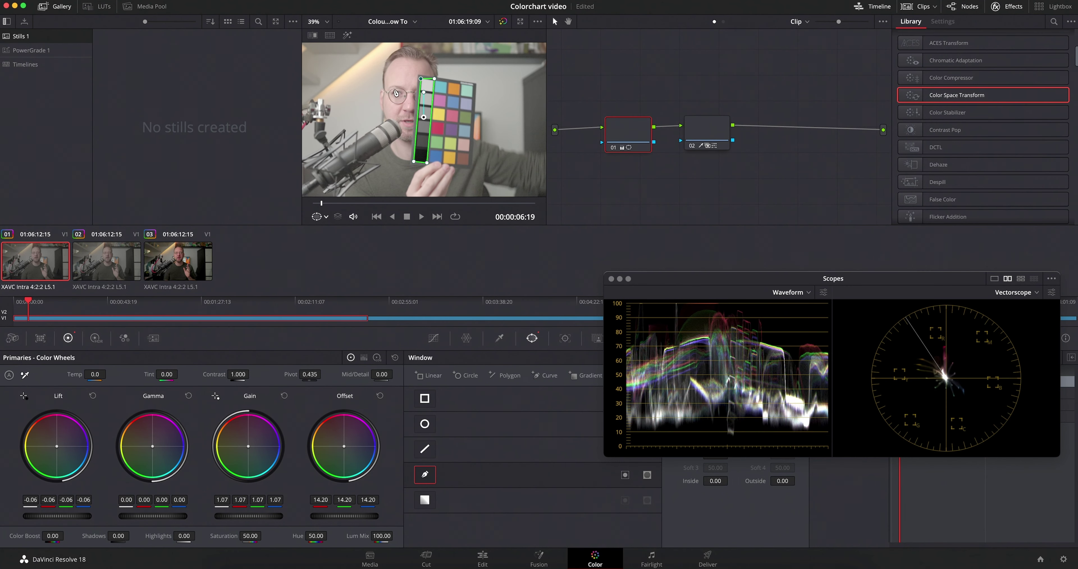
{"action": "left_click", "coordinate": [346, 35]}
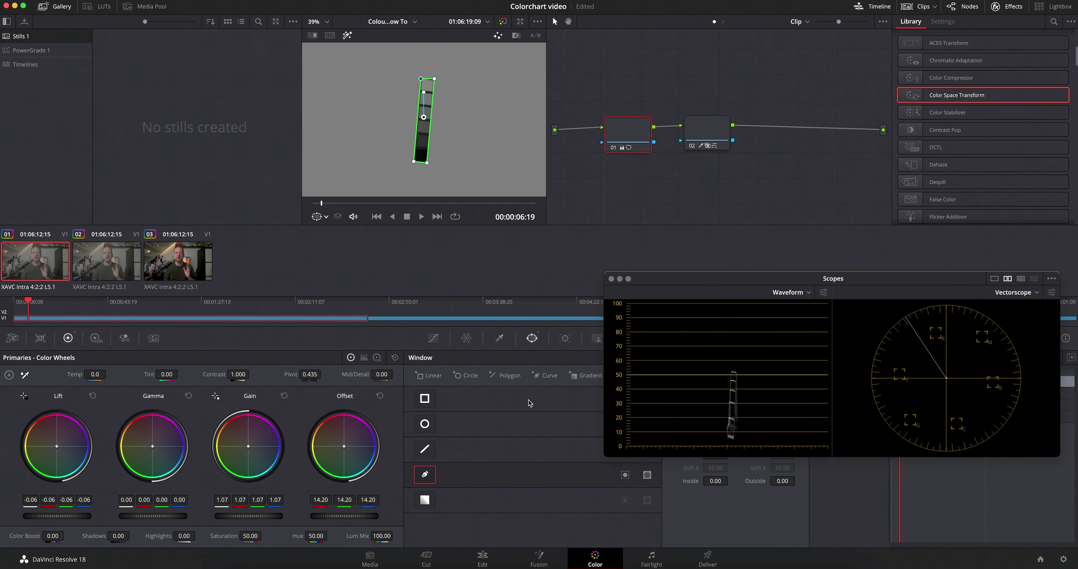
{"action": "left_click_drag", "start_coordinate": [651, 277], "coordinate": [804, 264]}
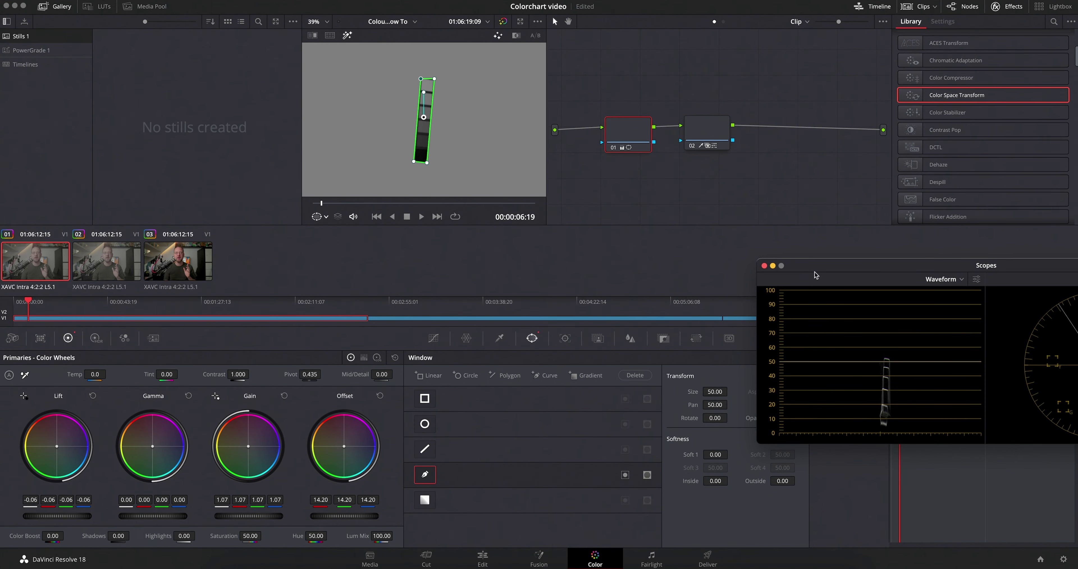
{"action": "left_click_drag", "start_coordinate": [833, 267], "coordinate": [908, 263]}
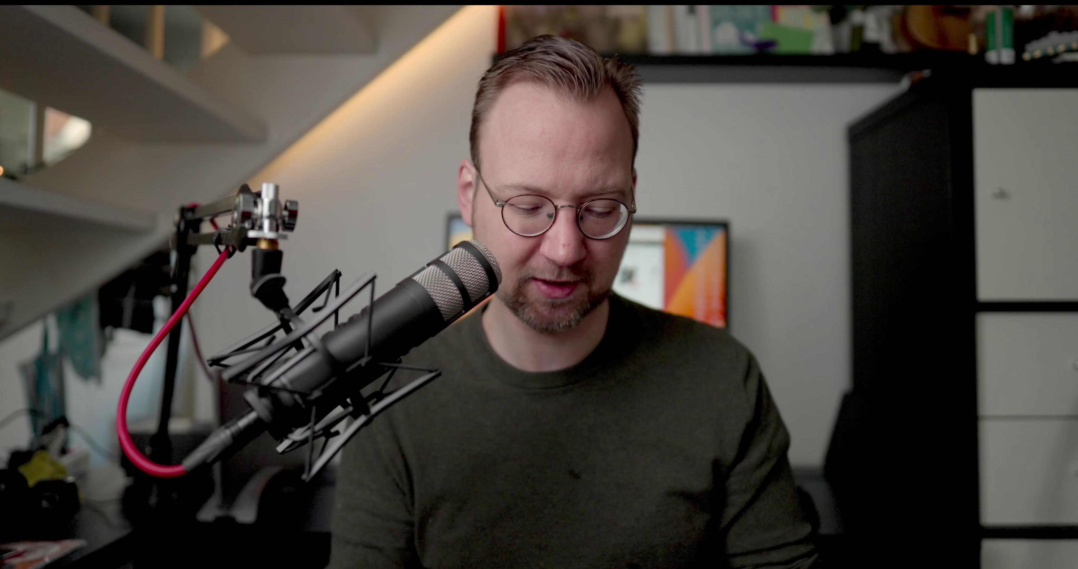
Exit the full-screen viewer and white-balance node 02 by sampling the blank card held in the frame.
{"action": "mouse_move", "coordinate": [525, 154]}
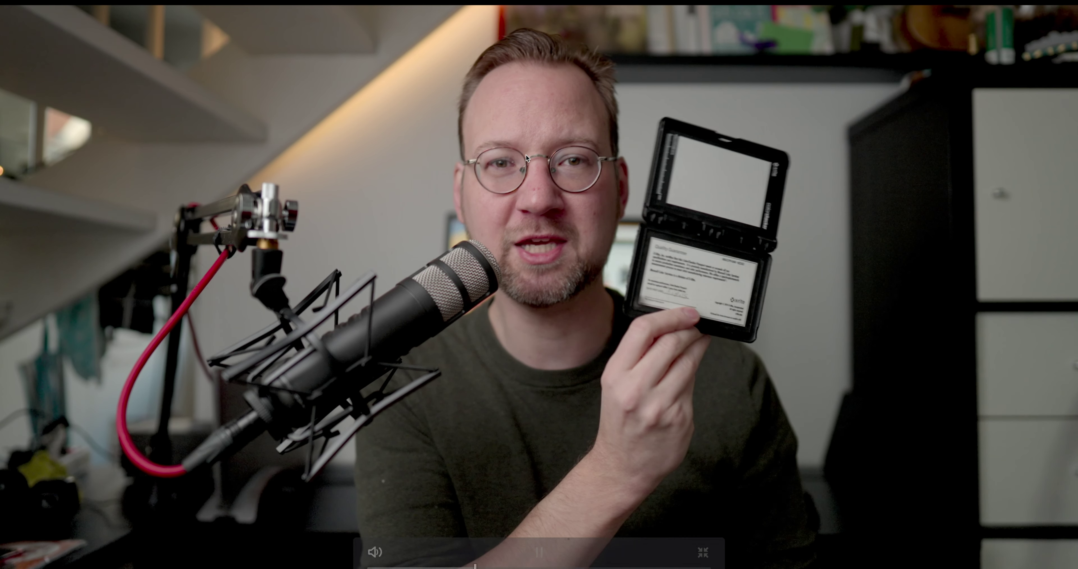
{"action": "key", "text": "Escape"}
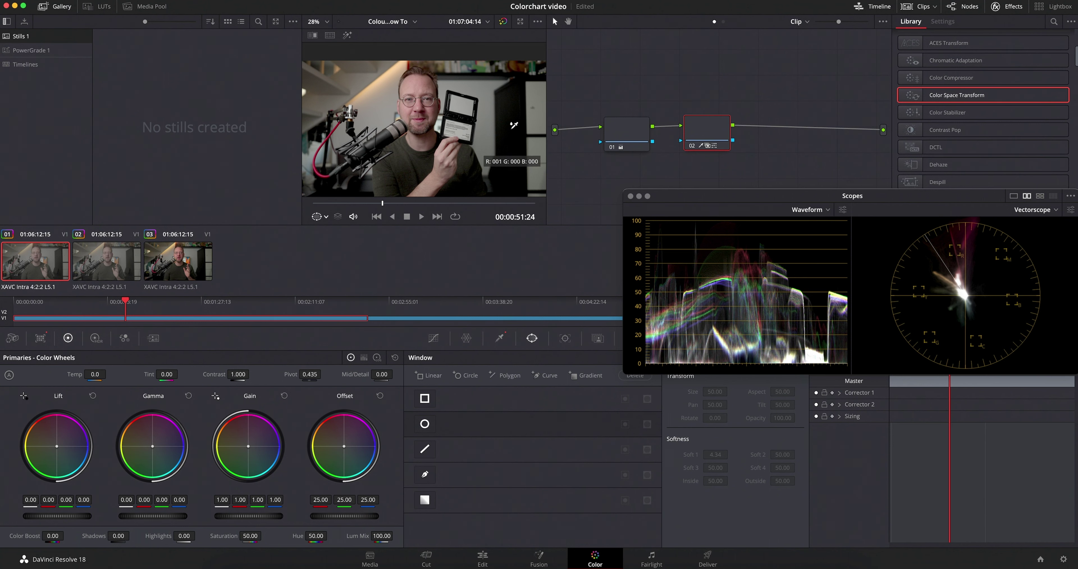
{"action": "left_click", "coordinate": [461, 105]}
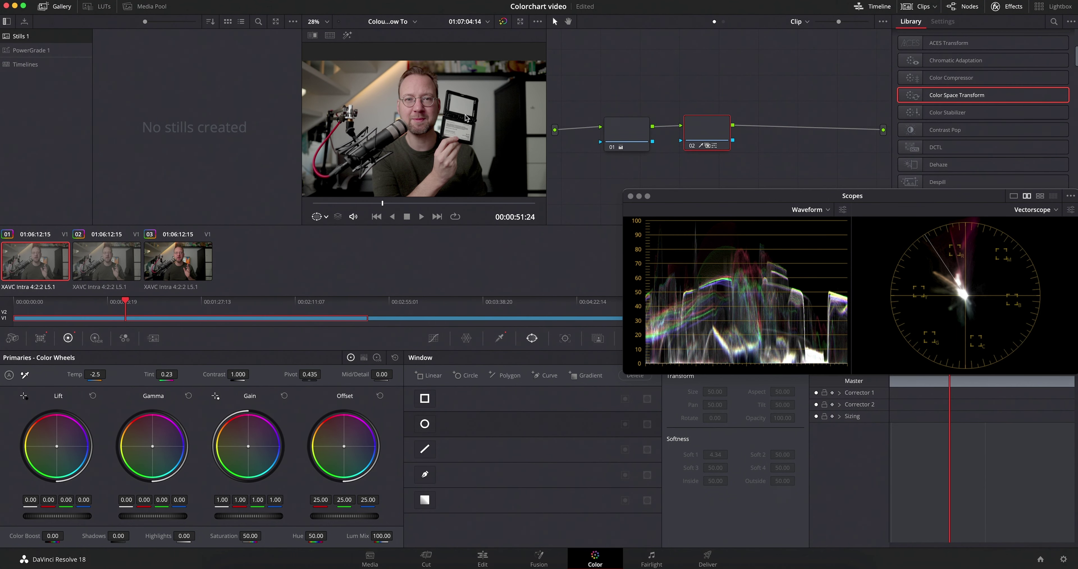
{"action": "left_click_drag", "start_coordinate": [698, 200], "coordinate": [584, 296]}
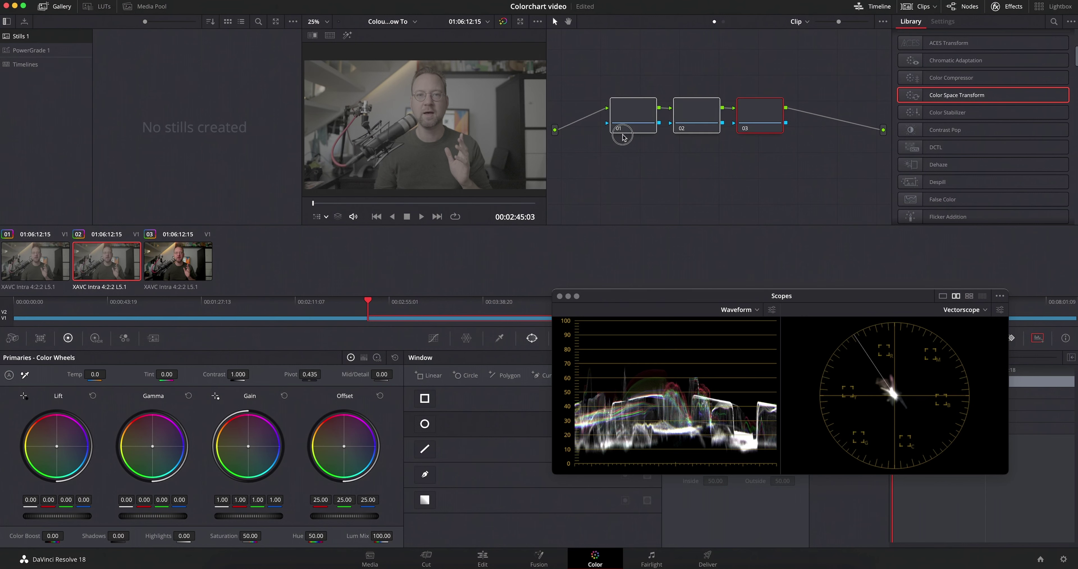
Review the project's Color Management settings with color science DaVinci YRGB Color Managed, and leave without saving.
{"action": "left_click_drag", "start_coordinate": [623, 138], "coordinate": [628, 150]}
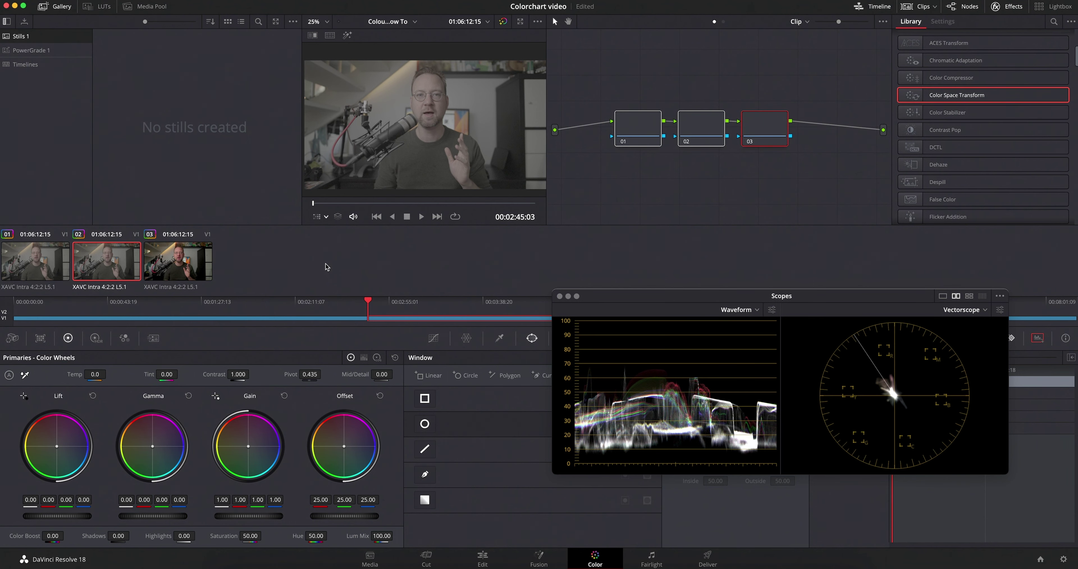
{"action": "left_click", "coordinate": [1064, 560]}
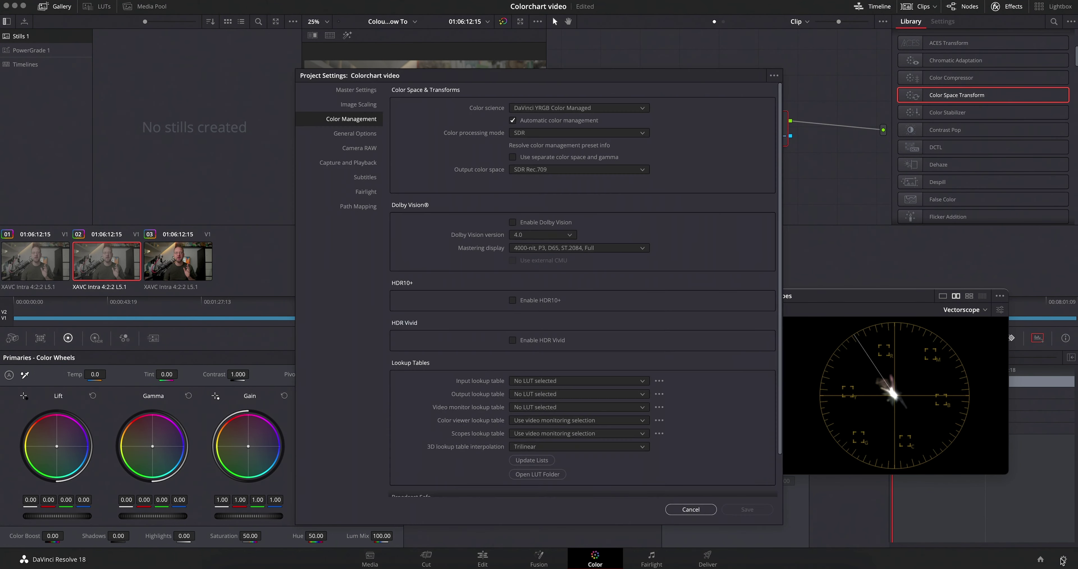
{"action": "left_click", "coordinate": [545, 109]}
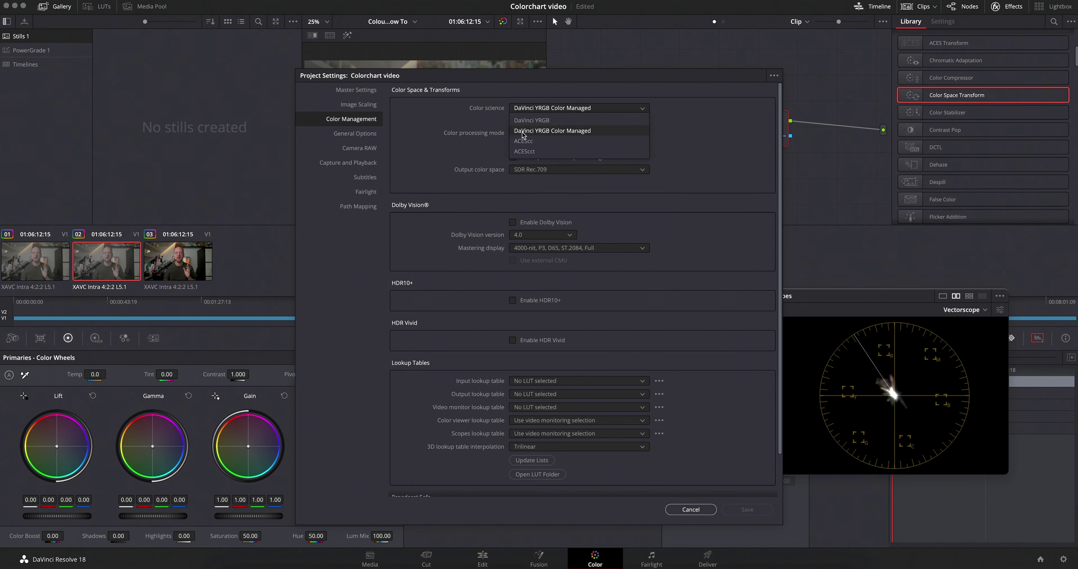
{"action": "left_click", "coordinate": [553, 131]}
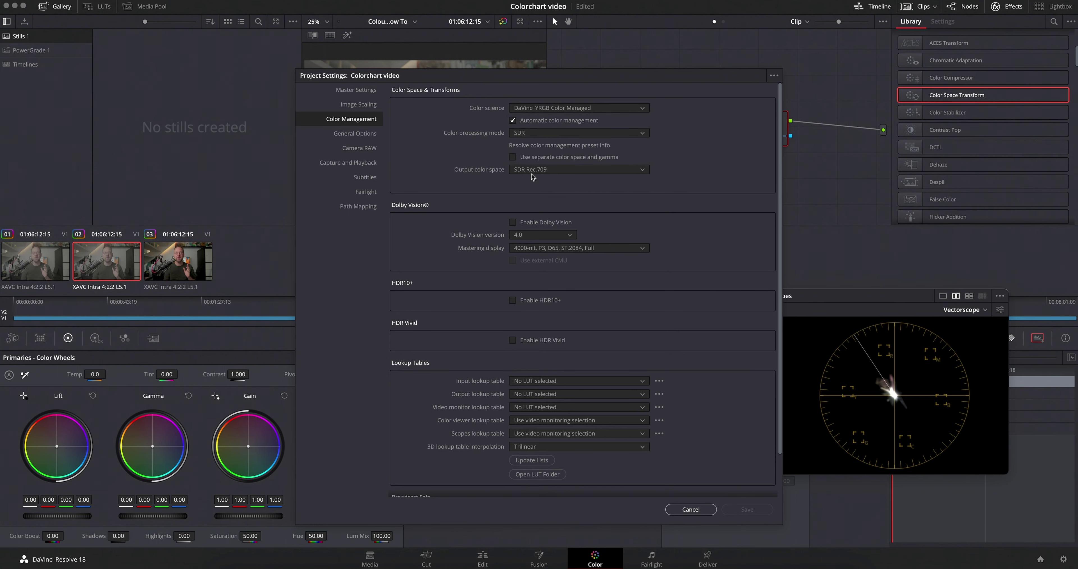
{"action": "left_click", "coordinate": [691, 509]}
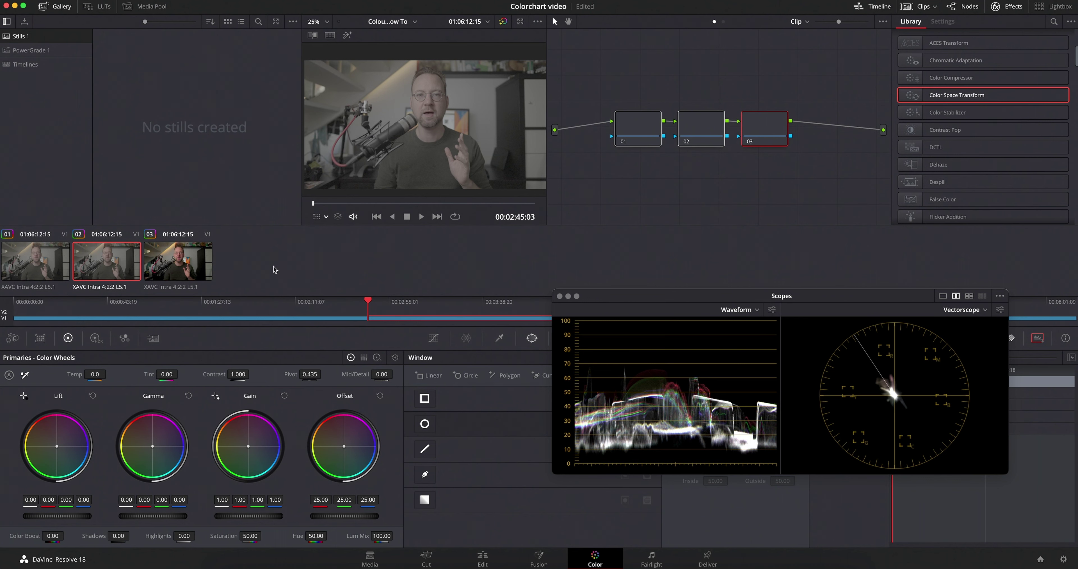
Set the second clip's input color space to S-Gamut3.Cine/S-Log3.
{"action": "right_click", "coordinate": [105, 266]}
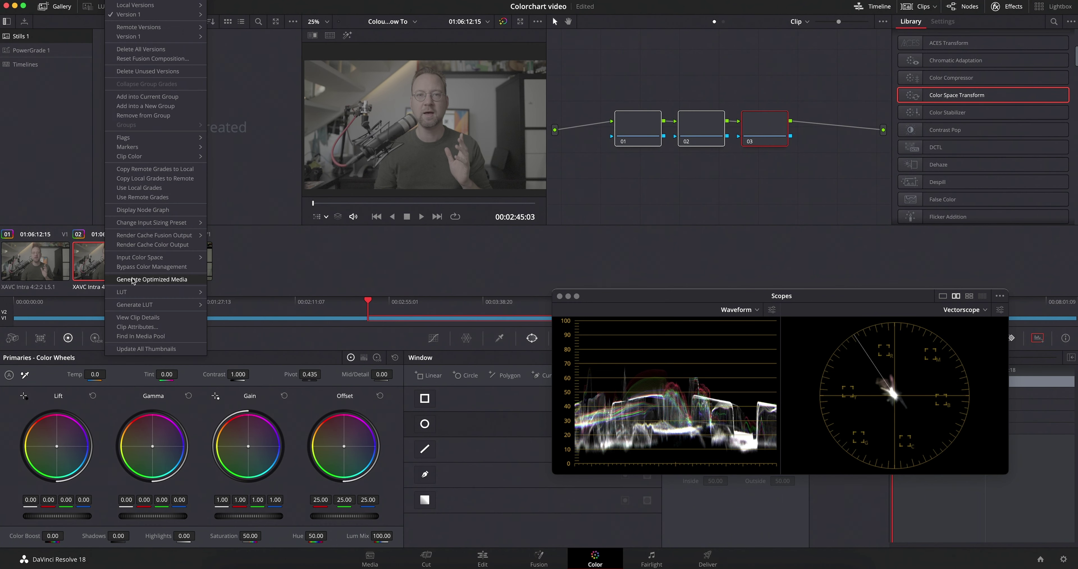
{"action": "mouse_move", "coordinate": [146, 262]}
{"action": "scroll", "coordinate": [251, 364], "scroll_direction": "down", "scroll_amount": 8}
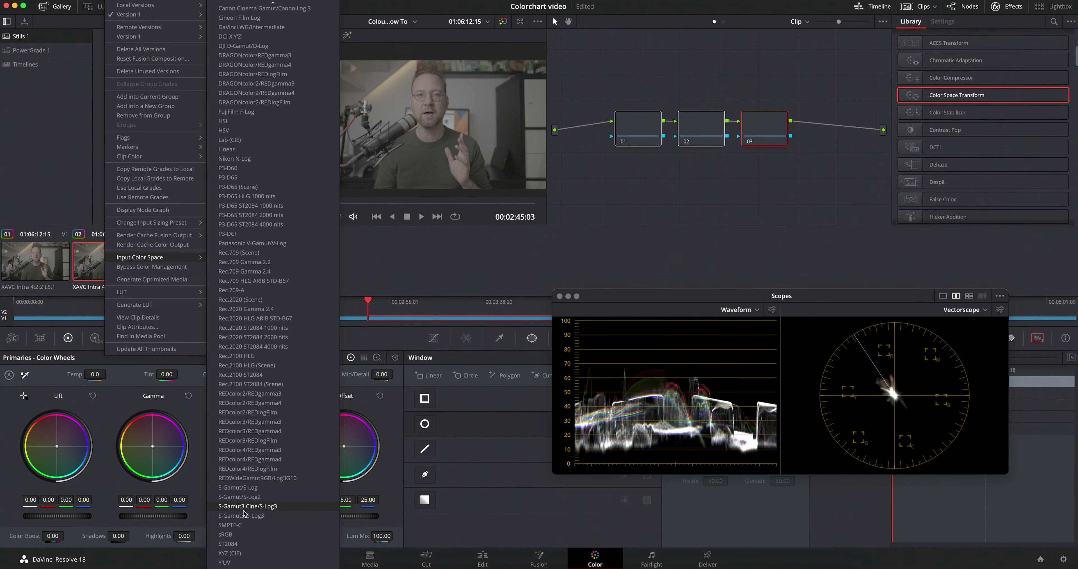
{"action": "left_click", "coordinate": [272, 507]}
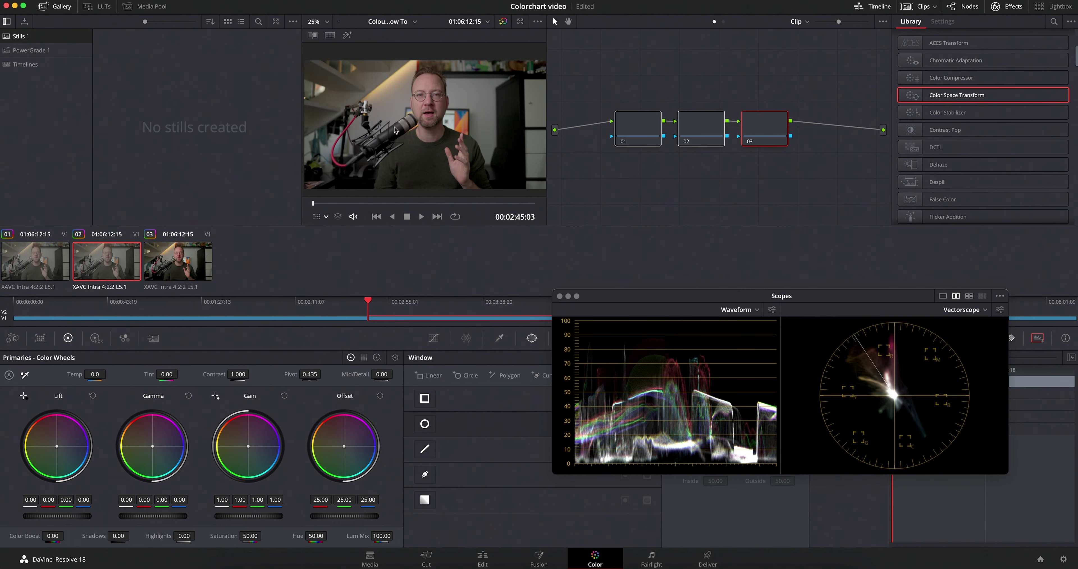
For node 02, go to the frame showing the color checker and display the Color Chart overlay for Color Match.
{"action": "left_click", "coordinate": [619, 213]}
{"action": "left_click", "coordinate": [701, 135]}
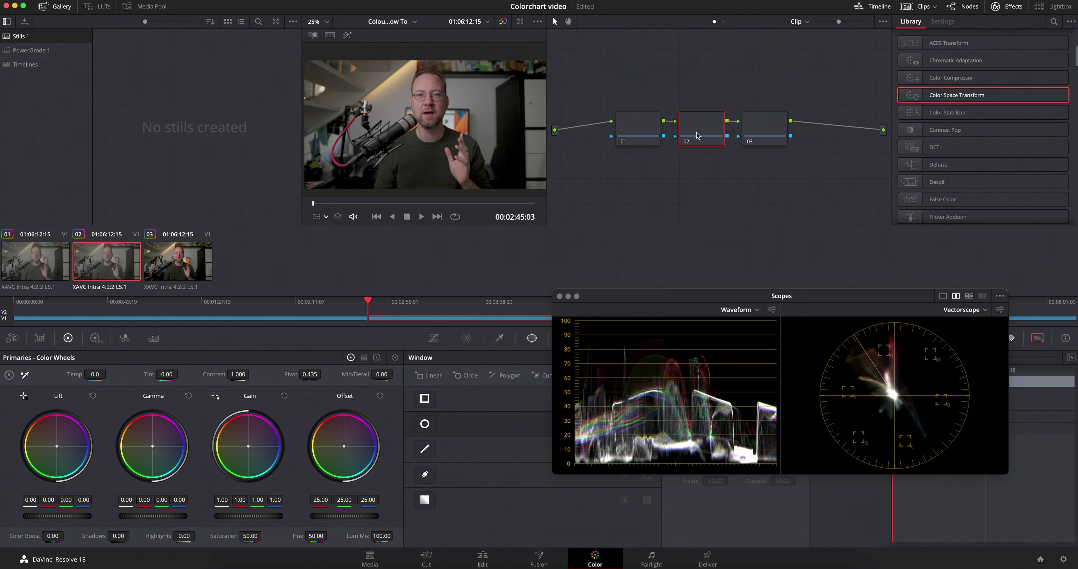
{"action": "left_click_drag", "start_coordinate": [314, 208], "coordinate": [323, 207]}
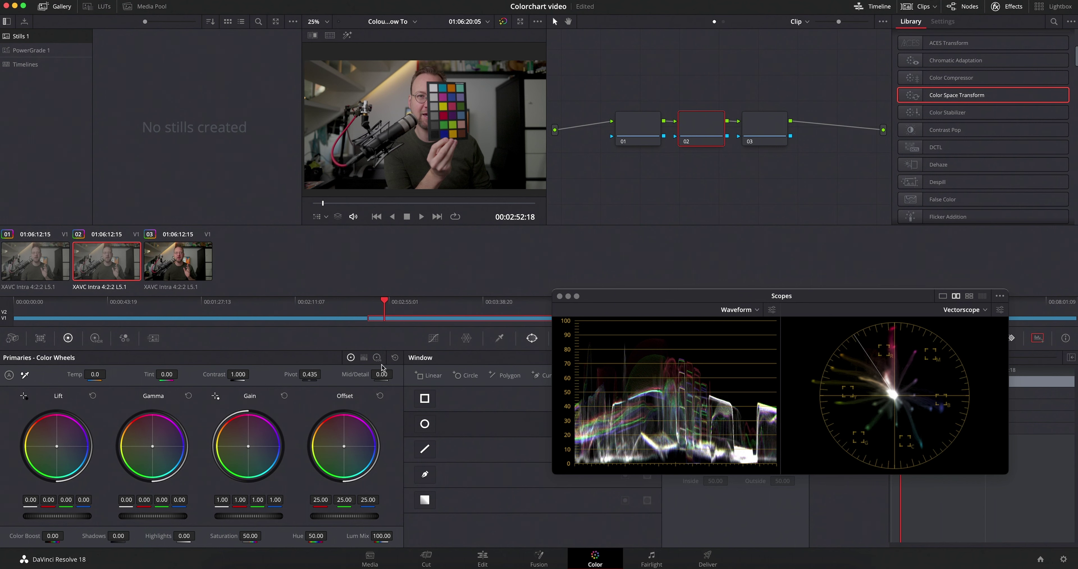
{"action": "left_click", "coordinate": [40, 339]}
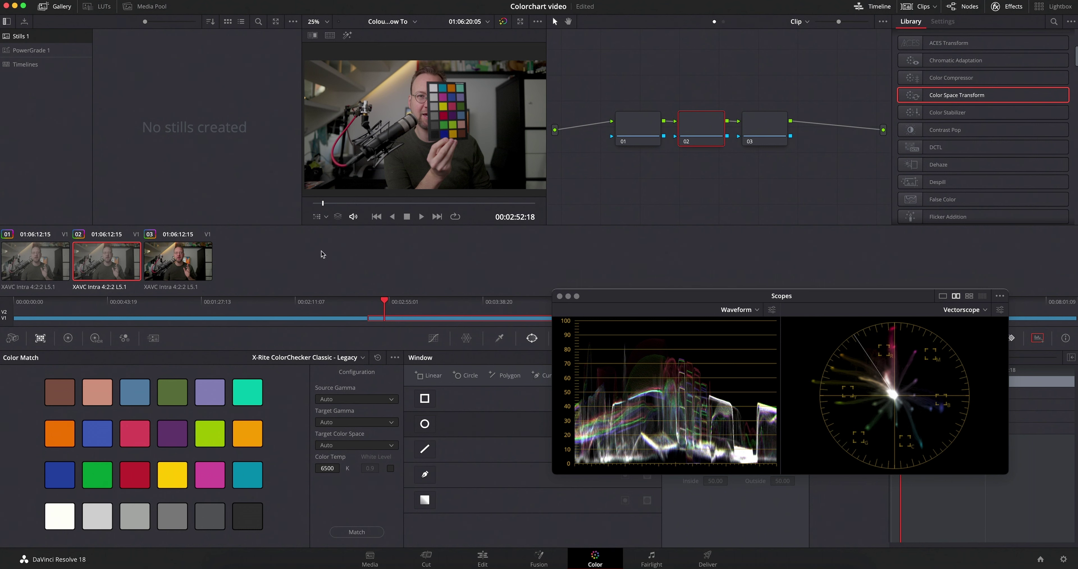
{"action": "left_click", "coordinate": [317, 220]}
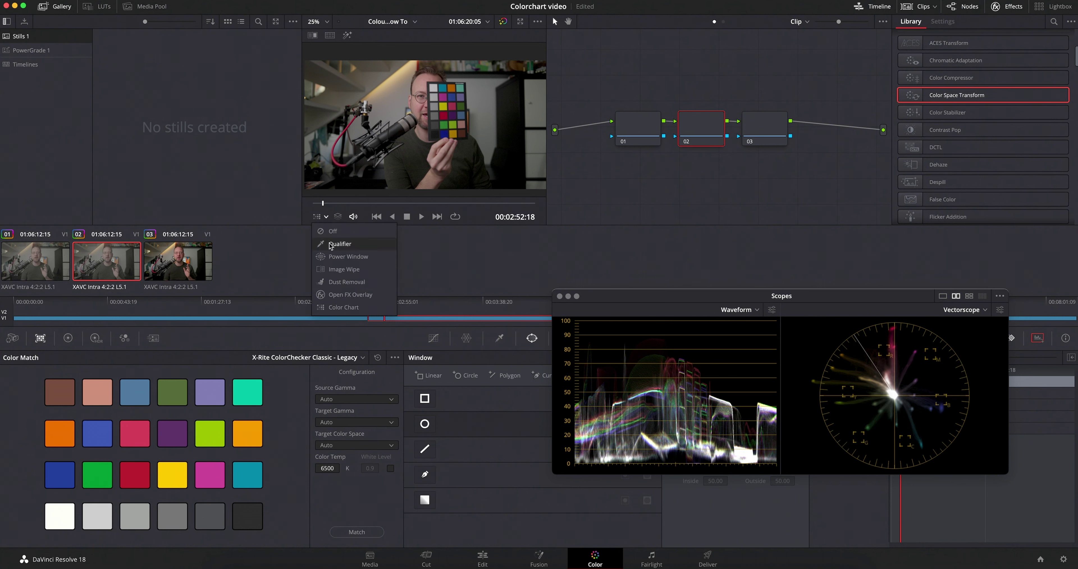
{"action": "left_click", "coordinate": [335, 307]}
Fit the overlay's four corners to the color checker in the frame, rotated to follow the vertically held chart.
{"action": "left_click_drag", "start_coordinate": [377, 92], "coordinate": [462, 82]}
{"action": "left_click_drag", "start_coordinate": [377, 158], "coordinate": [430, 83]}
{"action": "left_click_drag", "start_coordinate": [472, 157], "coordinate": [432, 141]}
{"action": "left_click_drag", "start_coordinate": [475, 94], "coordinate": [430, 140]}
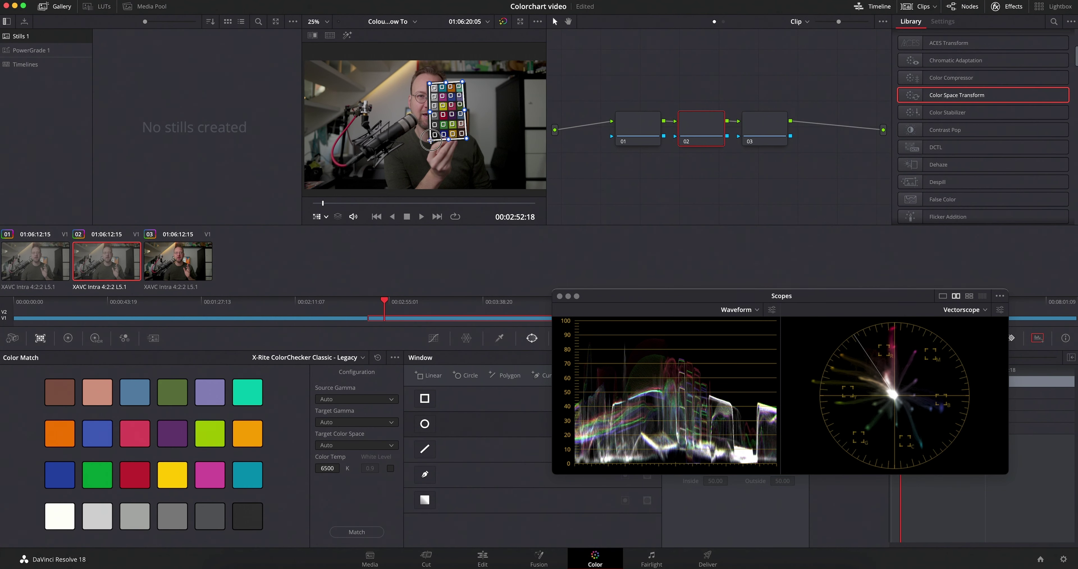
Try a match with X-Rite ColorChecker Classic - Legacy, and rematch node 02 using Datacolor SpyderCheckr 24.
{"action": "left_click", "coordinate": [349, 535]}
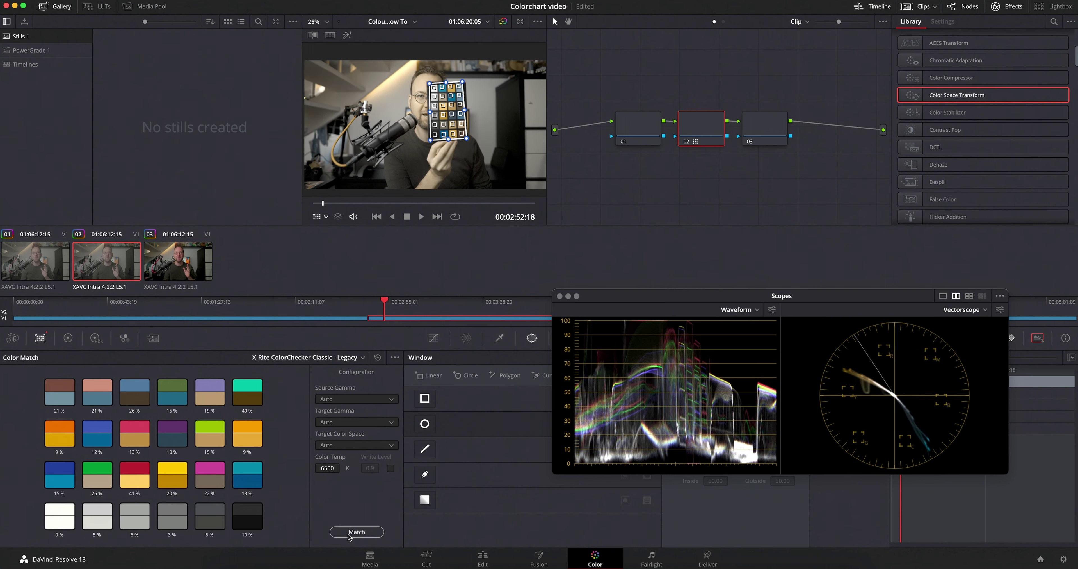
{"action": "left_click", "coordinate": [352, 360]}
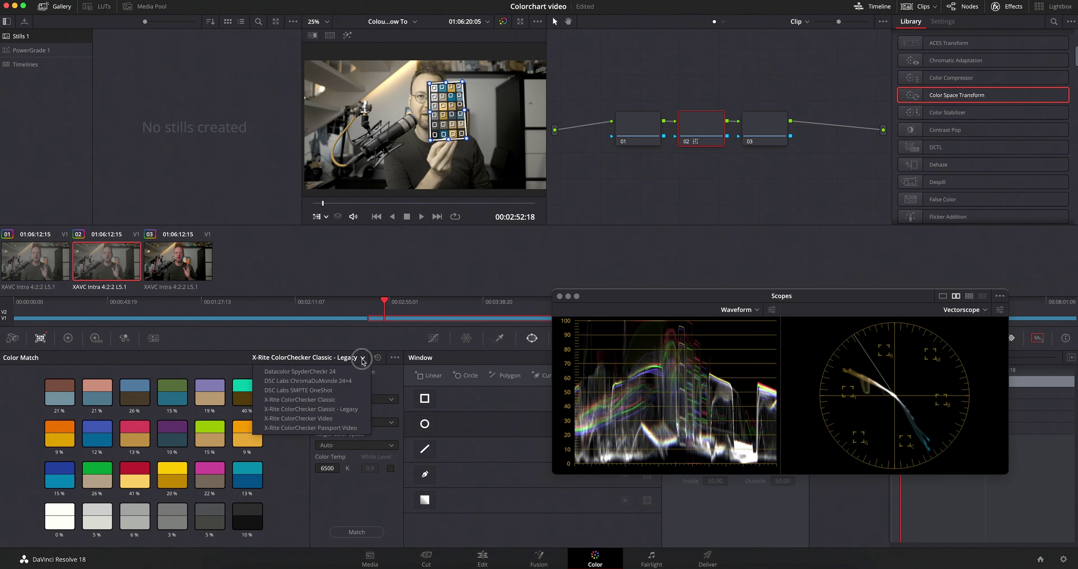
{"action": "left_click", "coordinate": [308, 372]}
{"action": "left_click", "coordinate": [361, 533]}
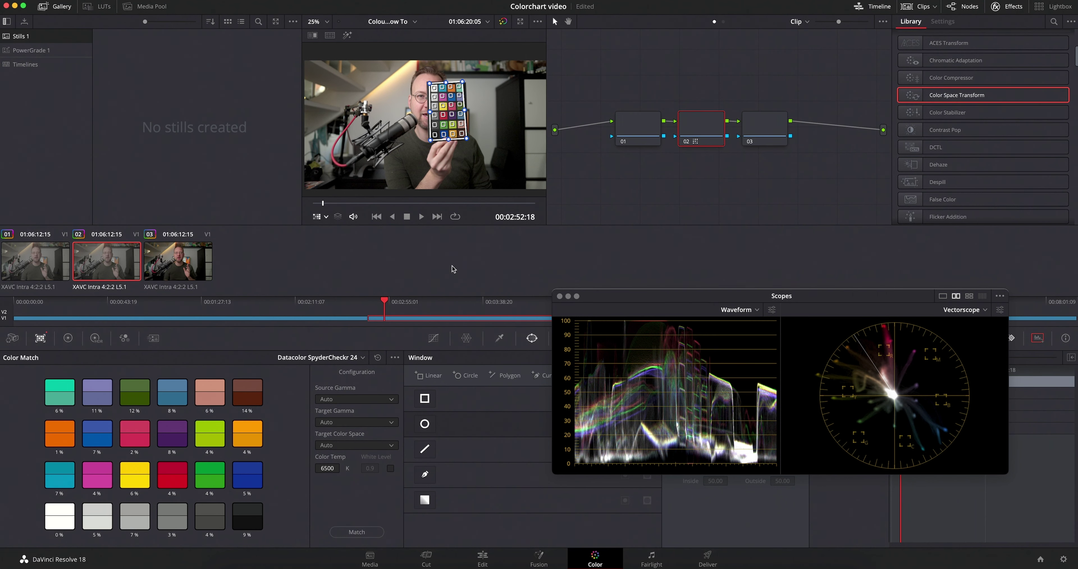
Select node 01 and turn off the color chart overlay in the viewer.
{"action": "left_click", "coordinate": [644, 126]}
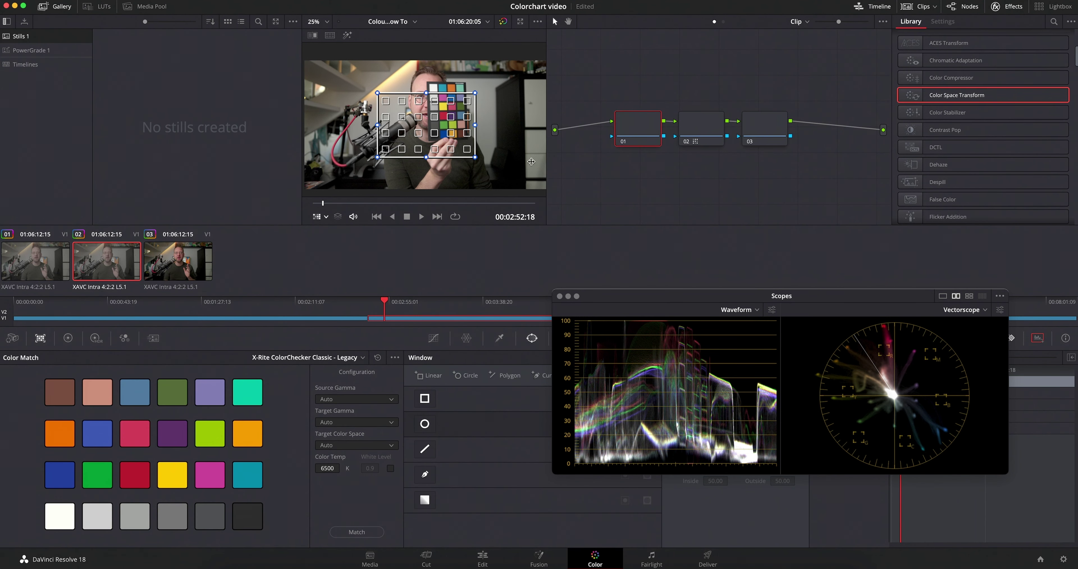
{"action": "left_click", "coordinate": [326, 217]}
{"action": "left_click", "coordinate": [332, 233]}
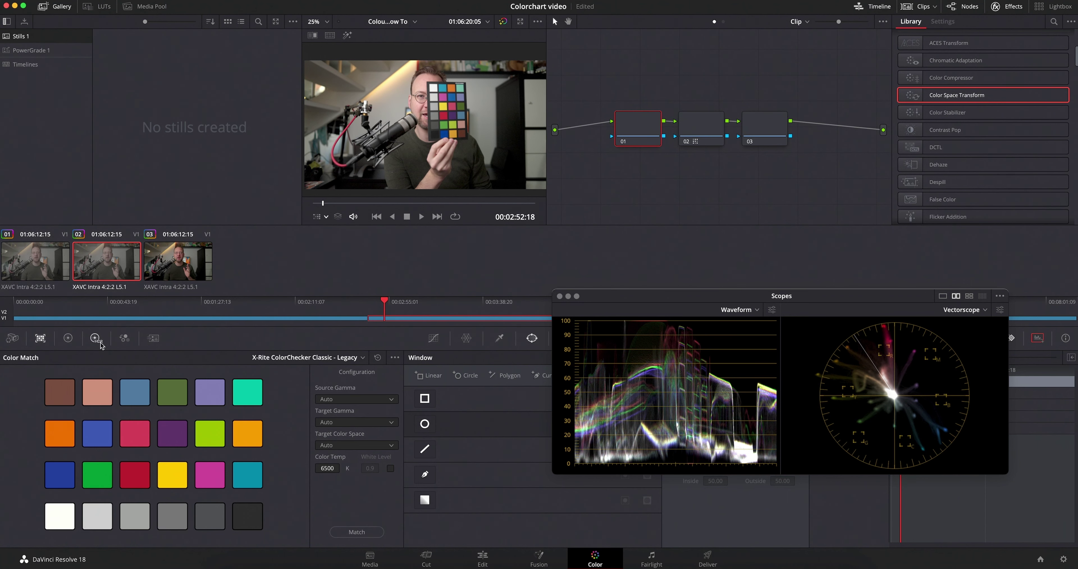
Balance node 01's exposure with the primary color wheels: Offset 21.65, master Lift 0.03 and master Gain 0.90.
{"action": "left_click", "coordinate": [67, 338]}
{"action": "left_click_drag", "start_coordinate": [351, 517], "coordinate": [309, 523]}
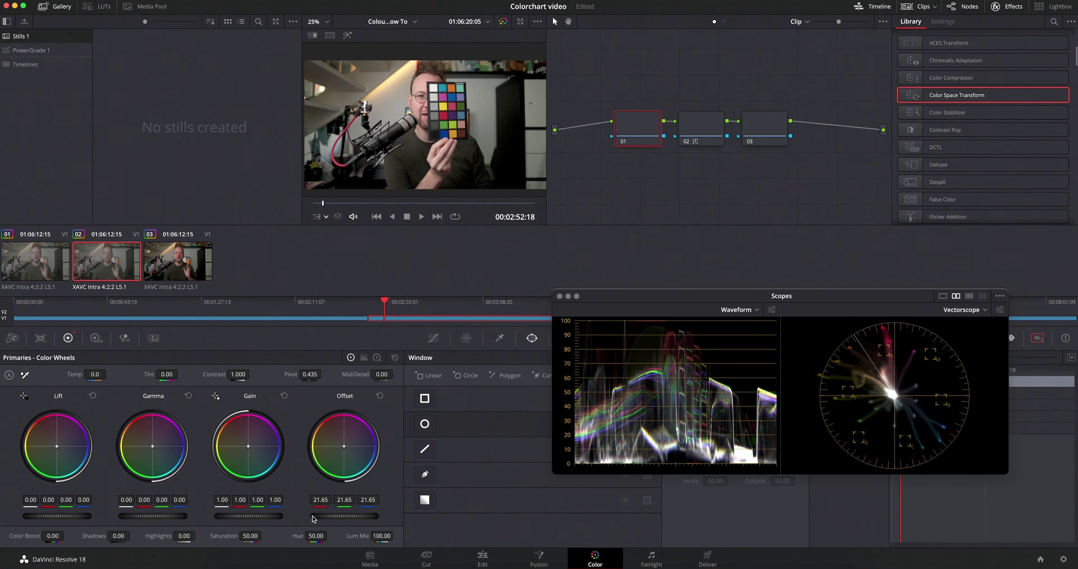
{"action": "mouse_move", "coordinate": [68, 517]}
{"action": "left_mouse_down"}
{"action": "mouse_move", "coordinate": [94, 517]}
{"action": "mouse_move", "coordinate": [86, 519]}
{"action": "left_mouse_up"}
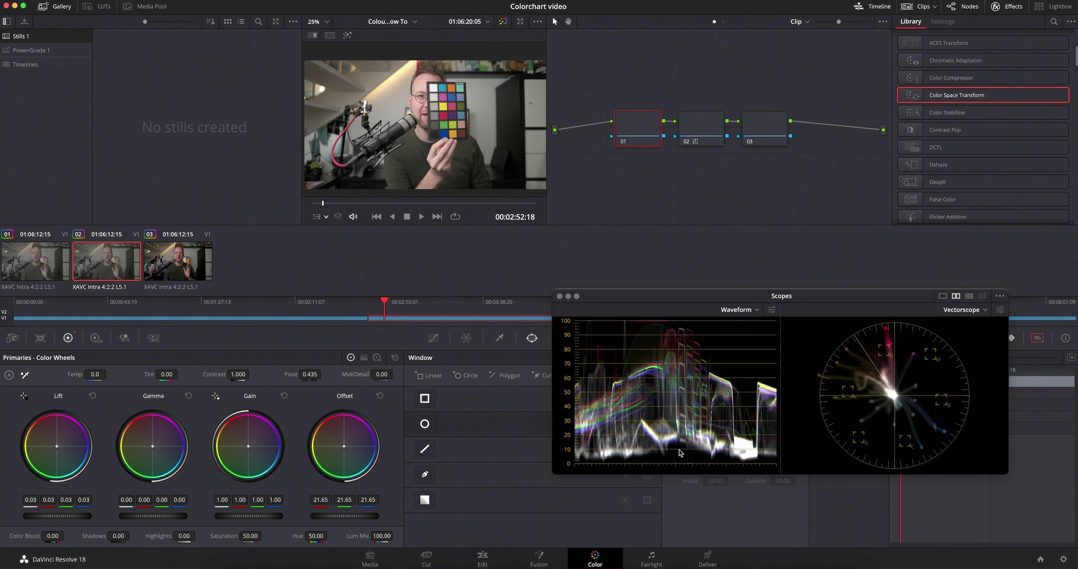
{"action": "left_click_drag", "start_coordinate": [260, 517], "coordinate": [233, 519]}
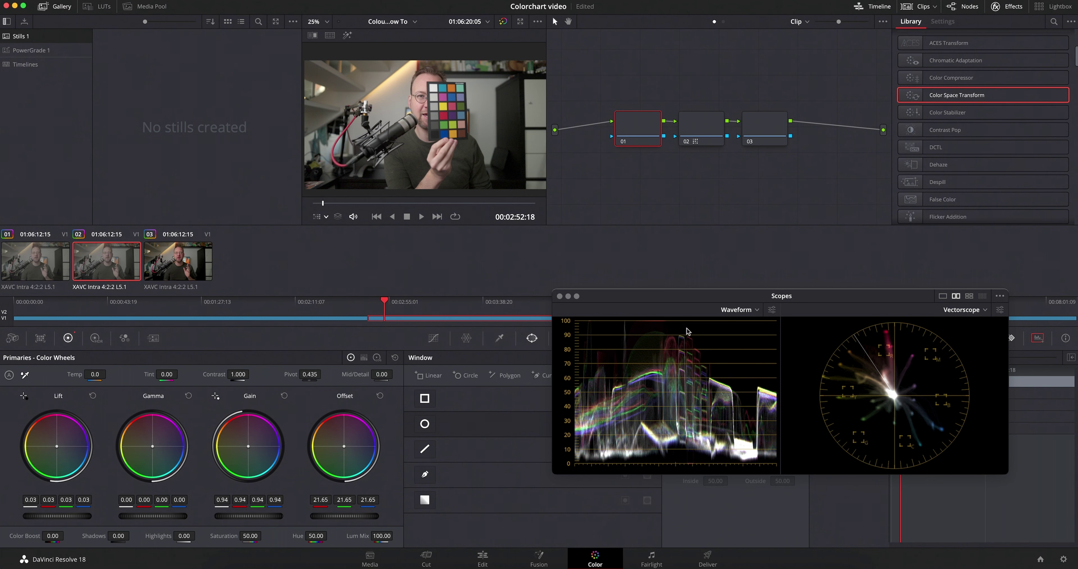
{"action": "left_click_drag", "start_coordinate": [253, 516], "coordinate": [237, 519]}
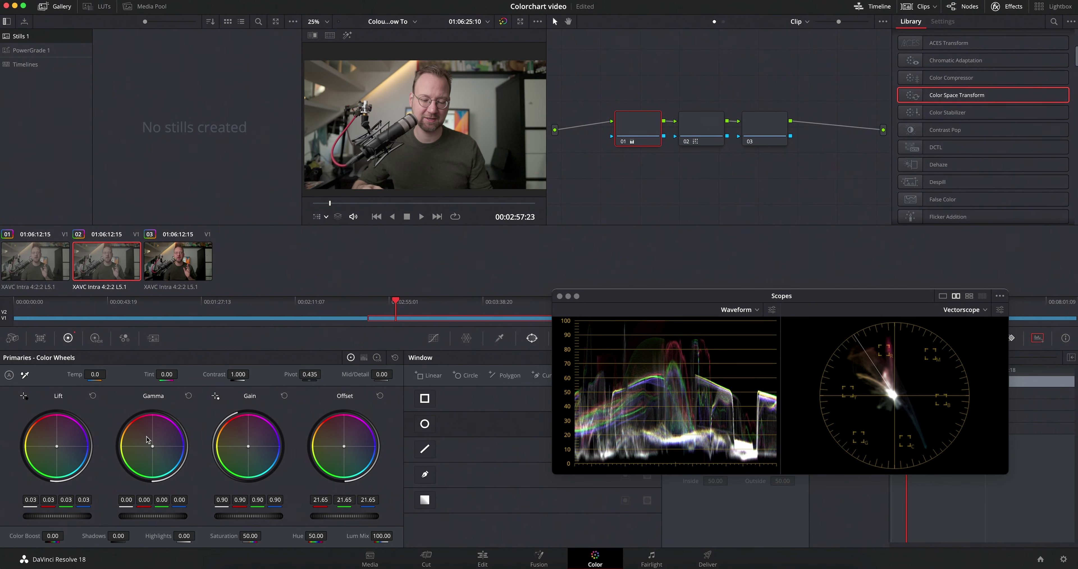
Set the third clip's input color space to Same as Timeline.
{"action": "left_click", "coordinate": [184, 262]}
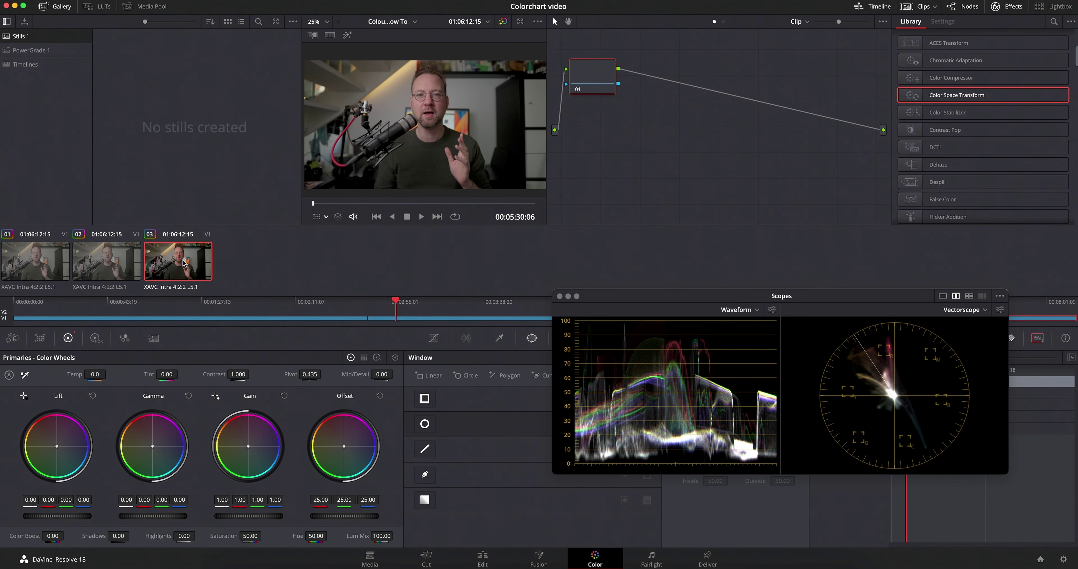
{"action": "right_click", "coordinate": [192, 271]}
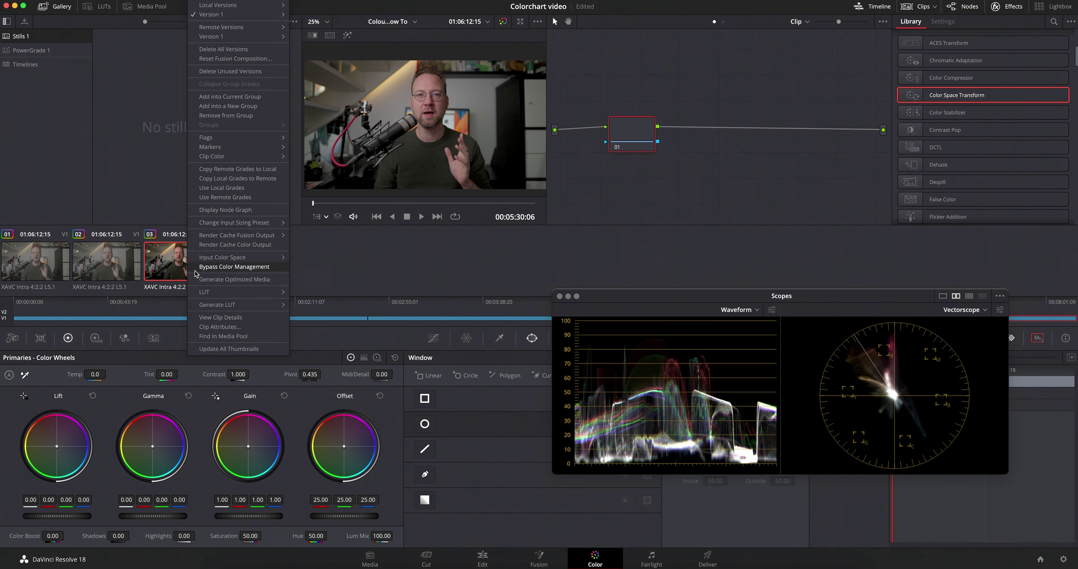
{"action": "mouse_move", "coordinate": [230, 262]}
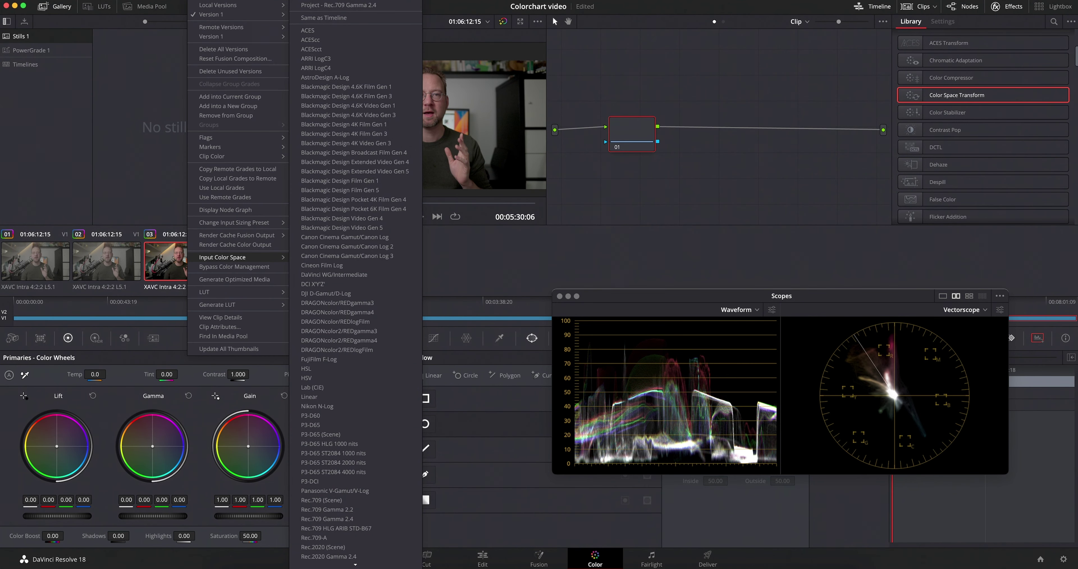
{"action": "left_click", "coordinate": [337, 18]}
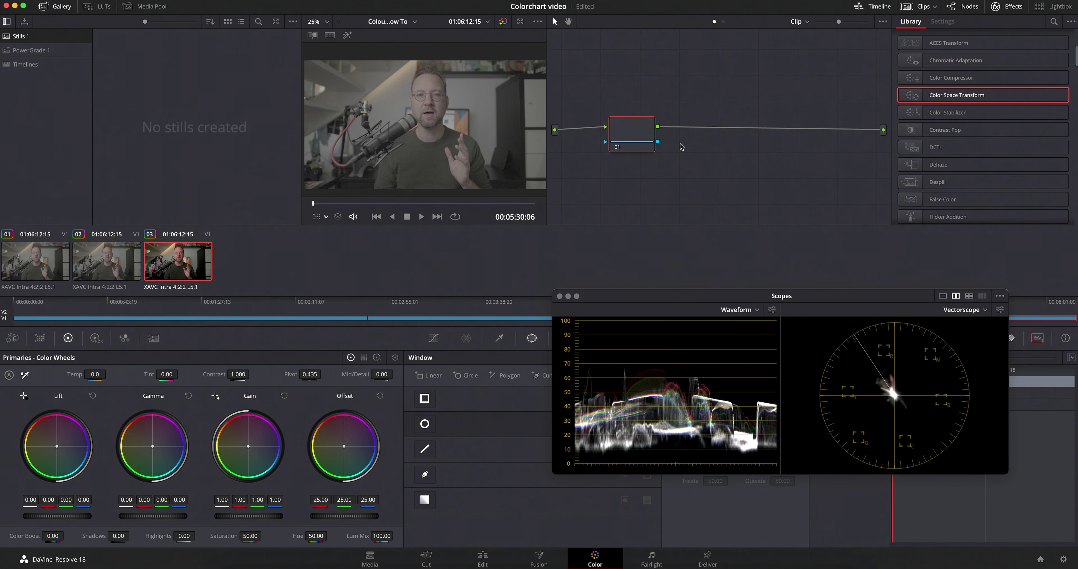